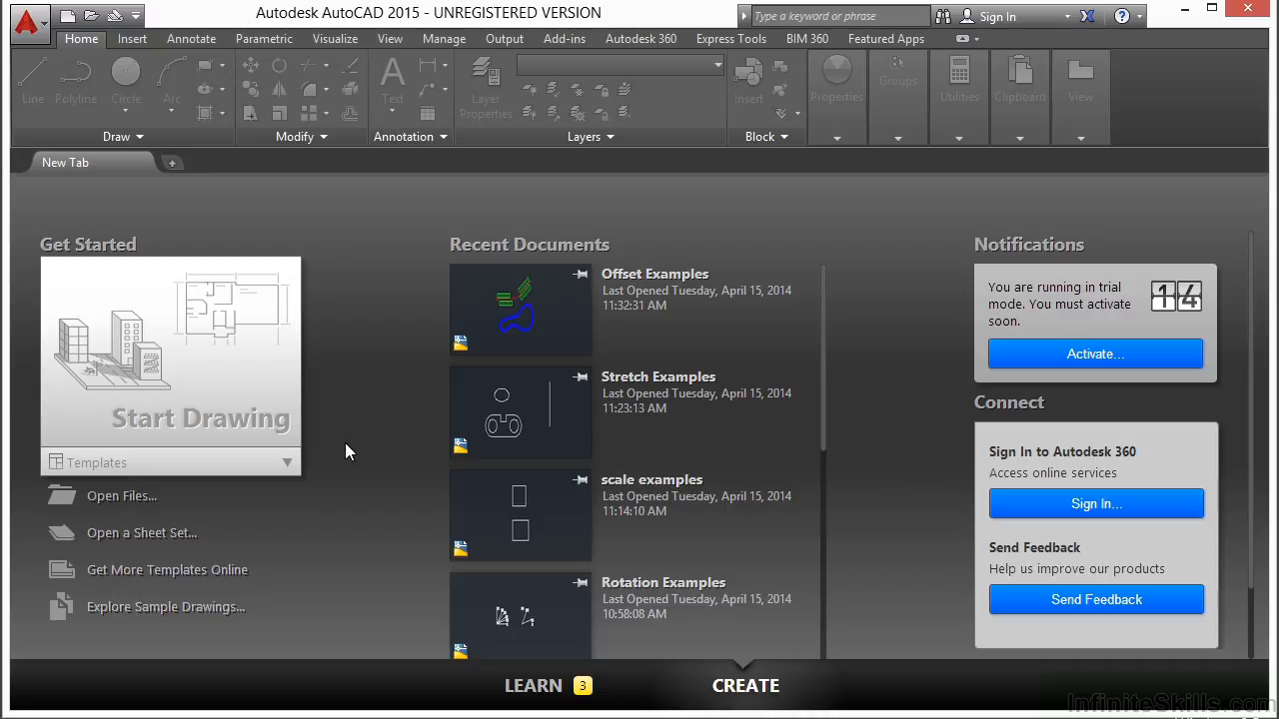
- Open the drawing Mirror Examples.dwg from the 06 folder
{"action": "left_click", "coordinate": [145, 498]}
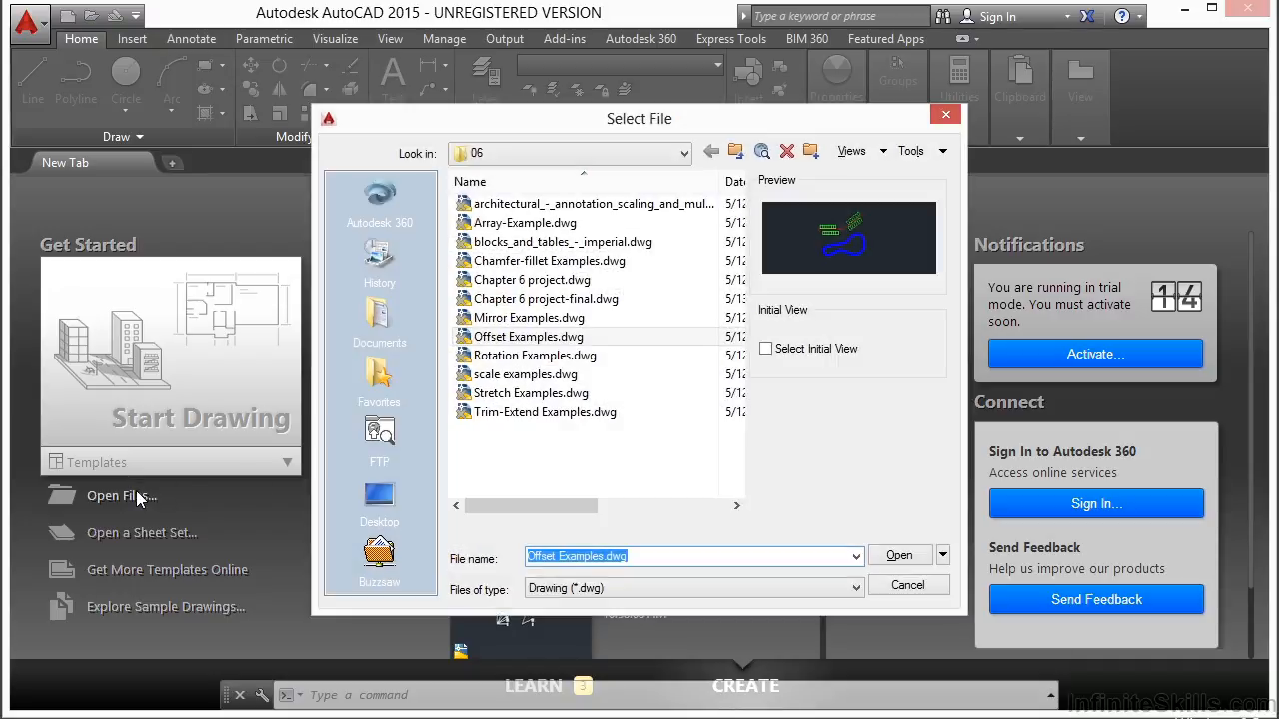
{"action": "left_click", "coordinate": [513, 319]}
{"action": "left_click", "coordinate": [902, 559]}
{"action": "mouse_move", "coordinate": [575, 444]}
{"action": "middle_mouse_down"}
{"action": "mouse_move", "coordinate": [591, 416]}
{"action": "mouse_move", "coordinate": [618, 416]}
{"action": "middle_mouse_up"}
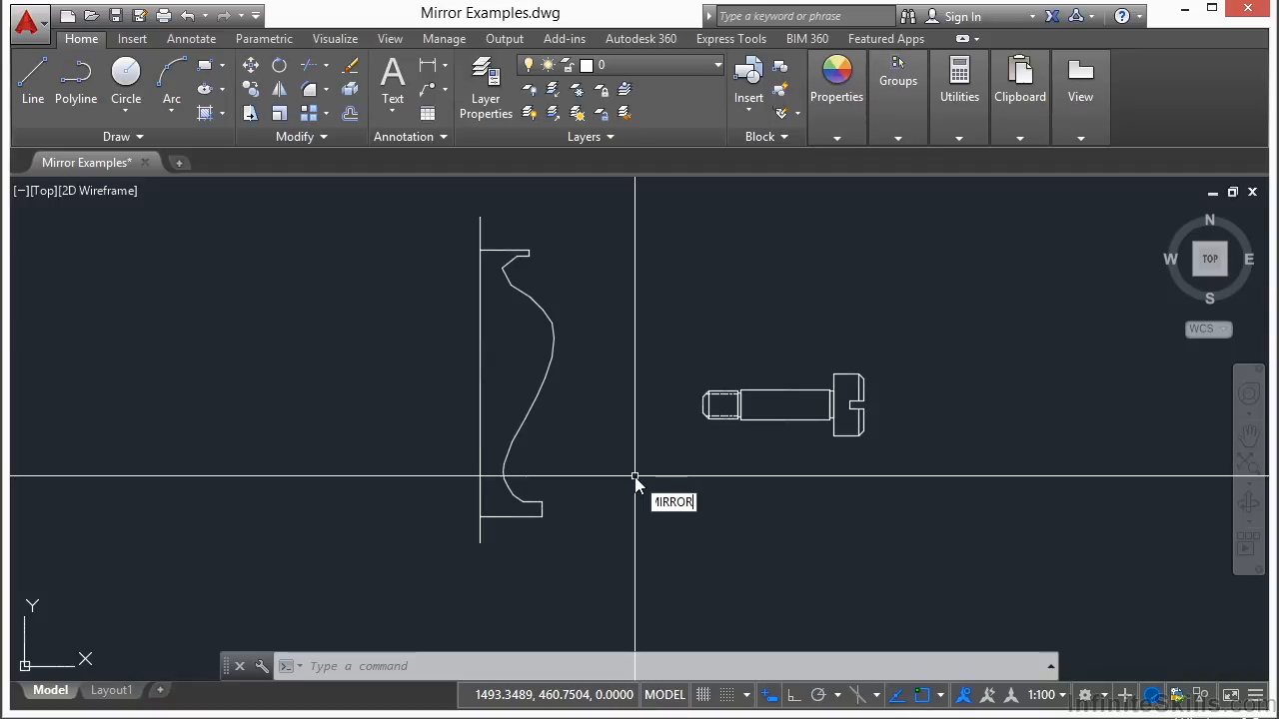
{"action": "key", "text": "Escape"}
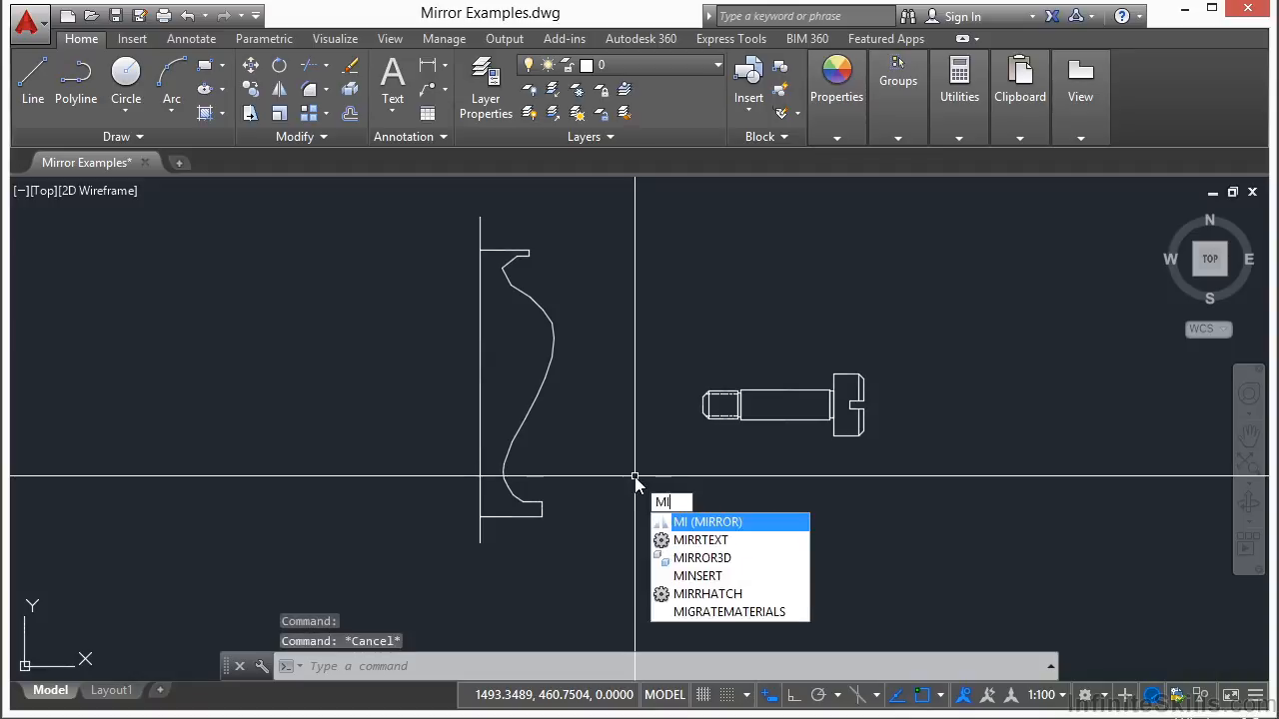
{"action": "key", "text": "Escape"}
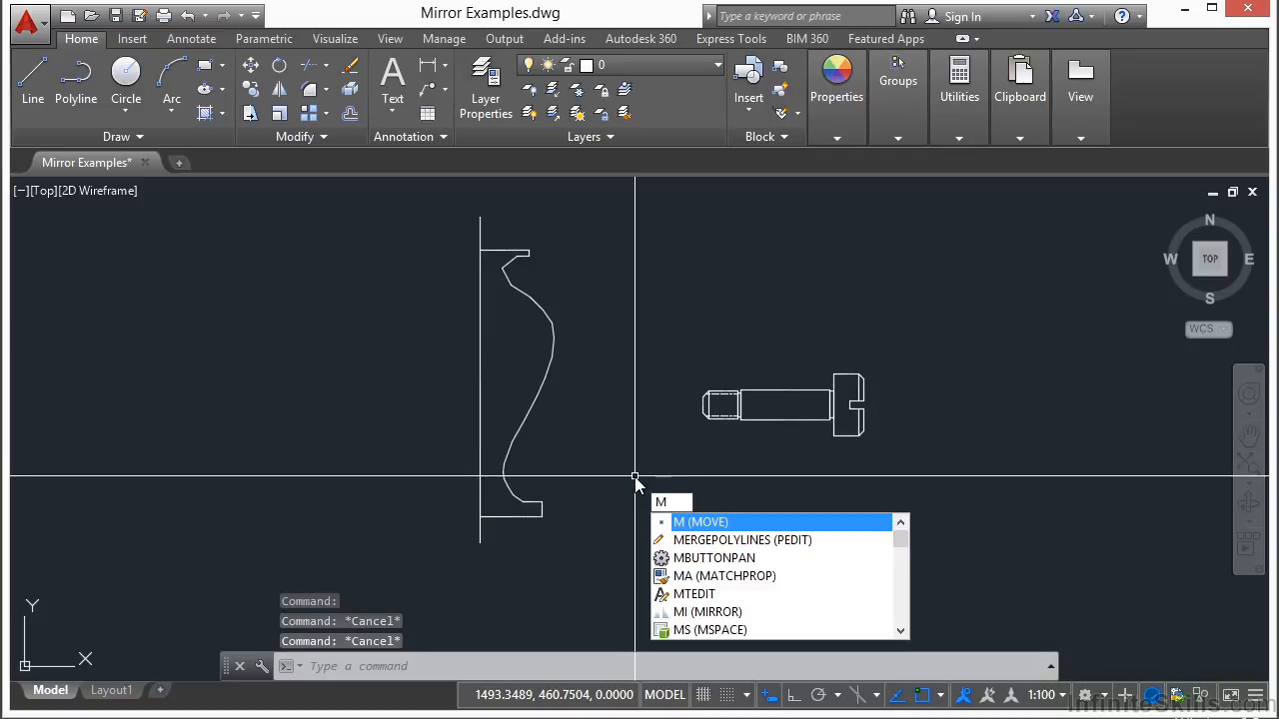
{"action": "key", "text": "Escape"}
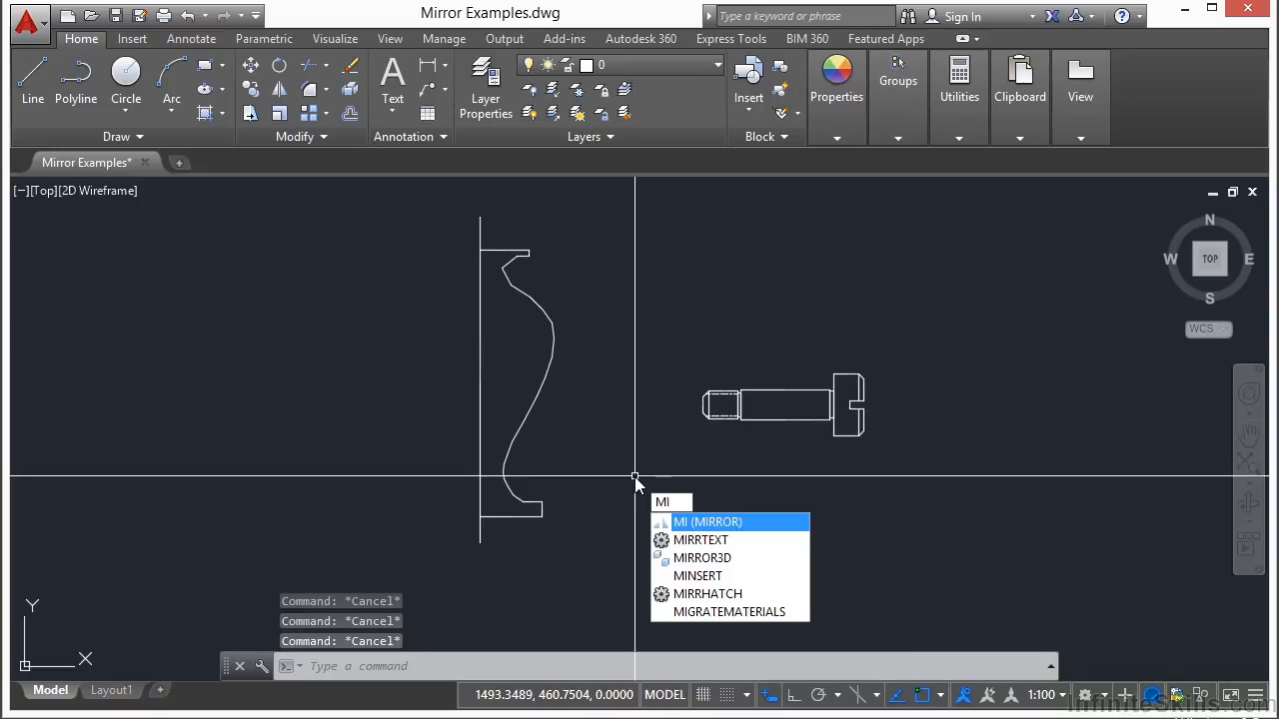
{"action": "key", "text": "Escape"}
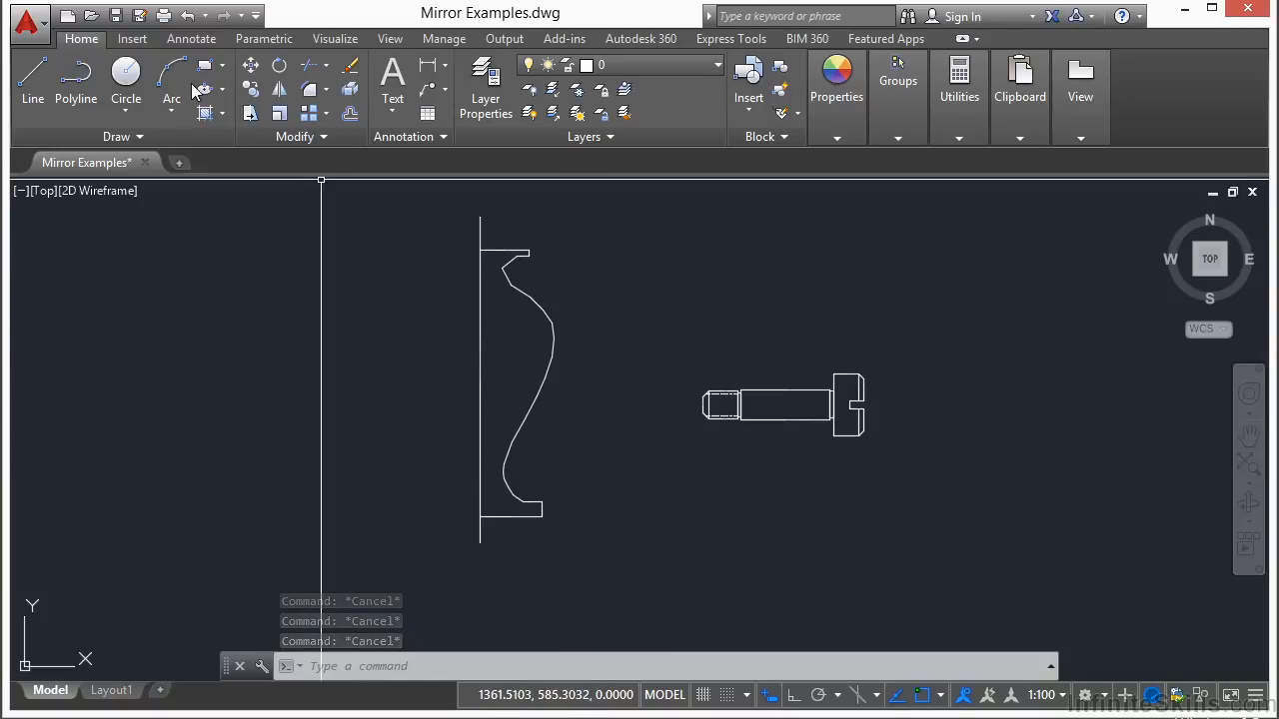
- Mirror the half-vase profile across the vertical line using its two endpoints, keeping the source object
{"action": "left_click", "coordinate": [280, 90]}
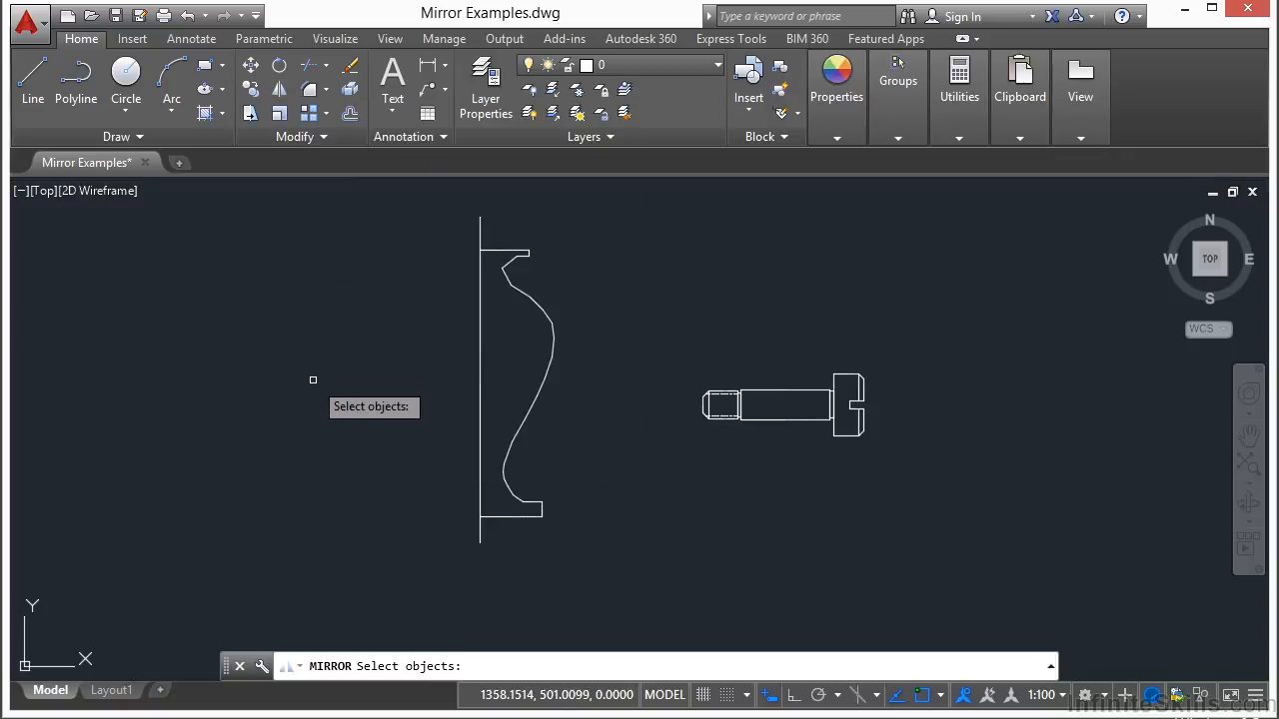
{"action": "left_click", "coordinate": [529, 293]}
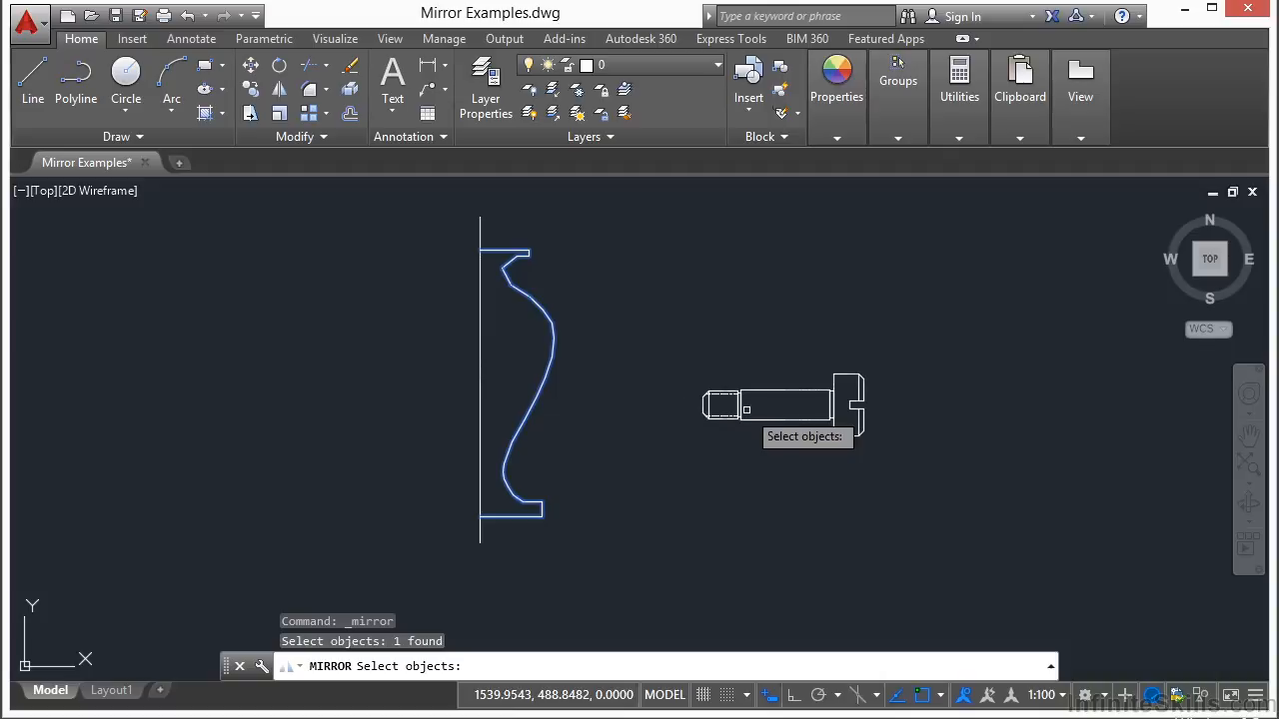
{"action": "key", "text": "Return"}
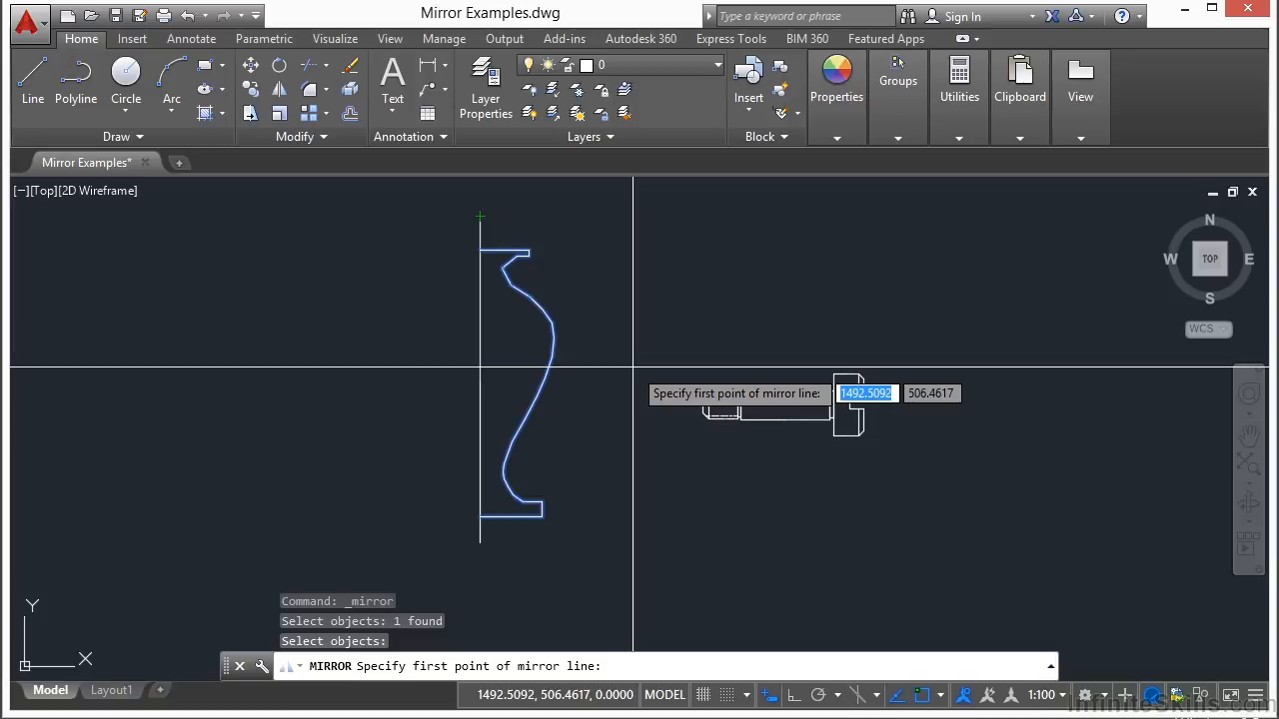
{"action": "left_click", "coordinate": [480, 216]}
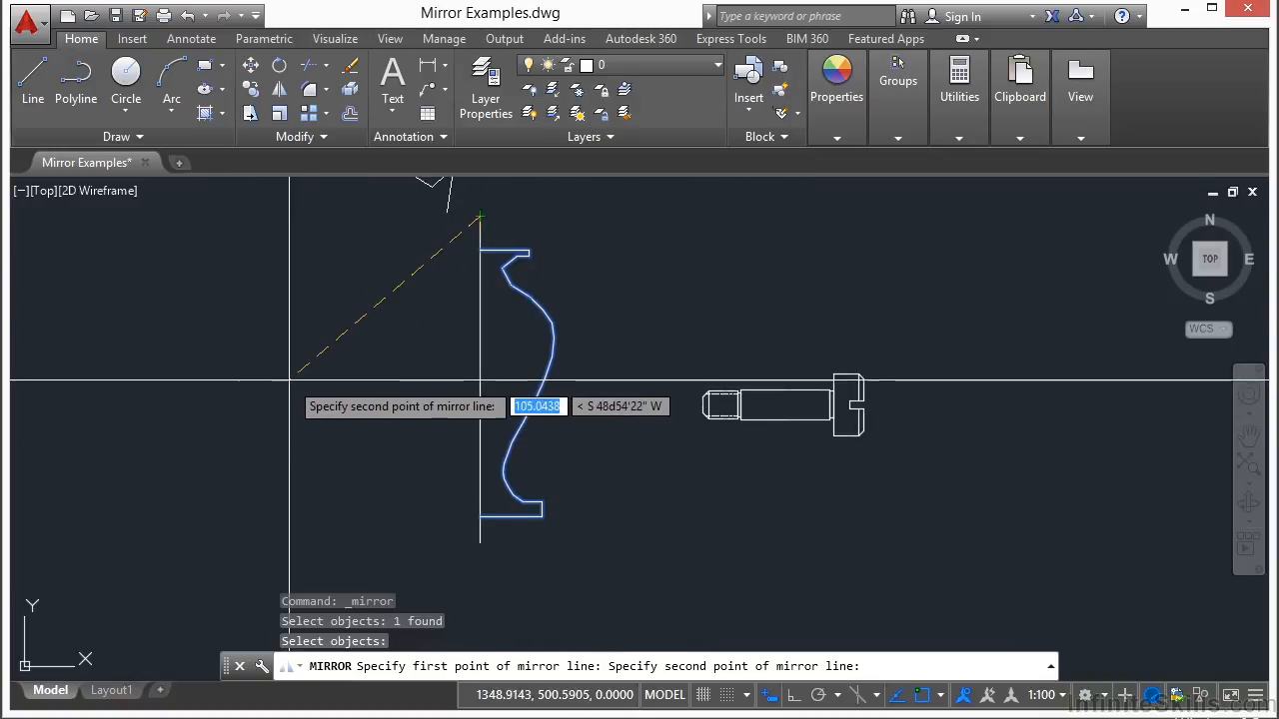
{"action": "scroll", "coordinate": [362, 418], "scroll_direction": "down", "scroll_amount": 2}
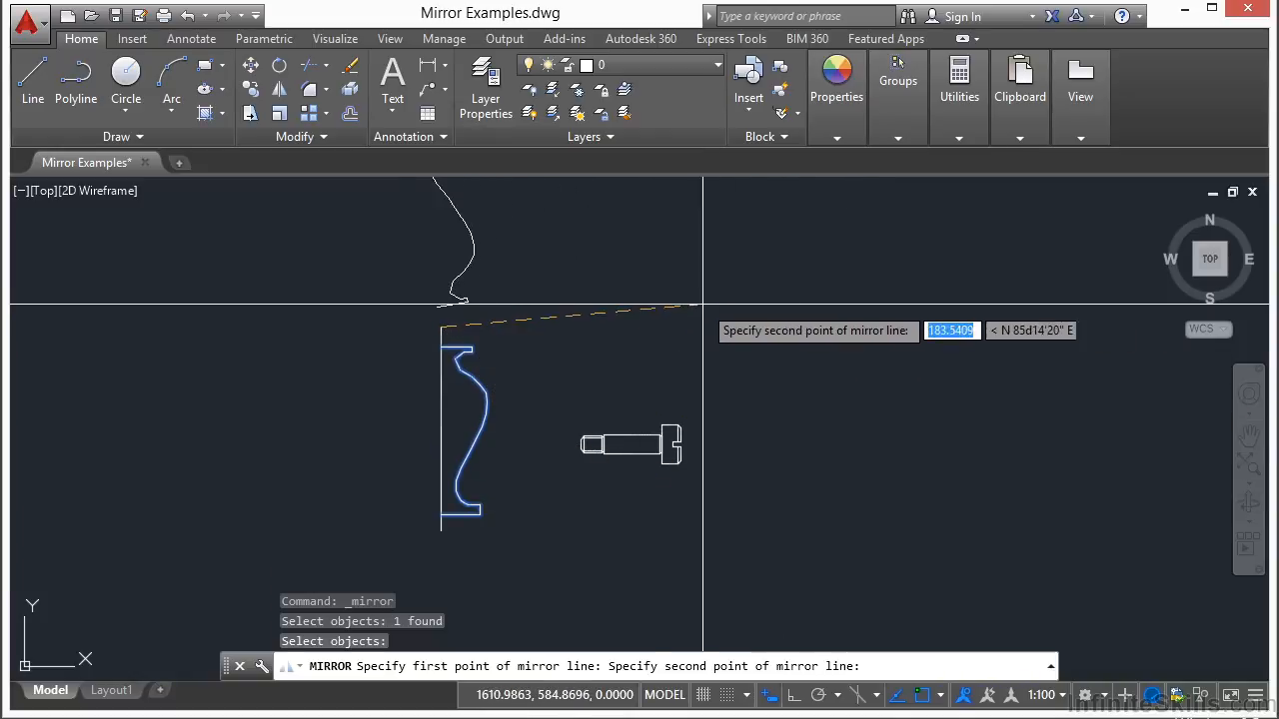
{"action": "left_click", "coordinate": [439, 527]}
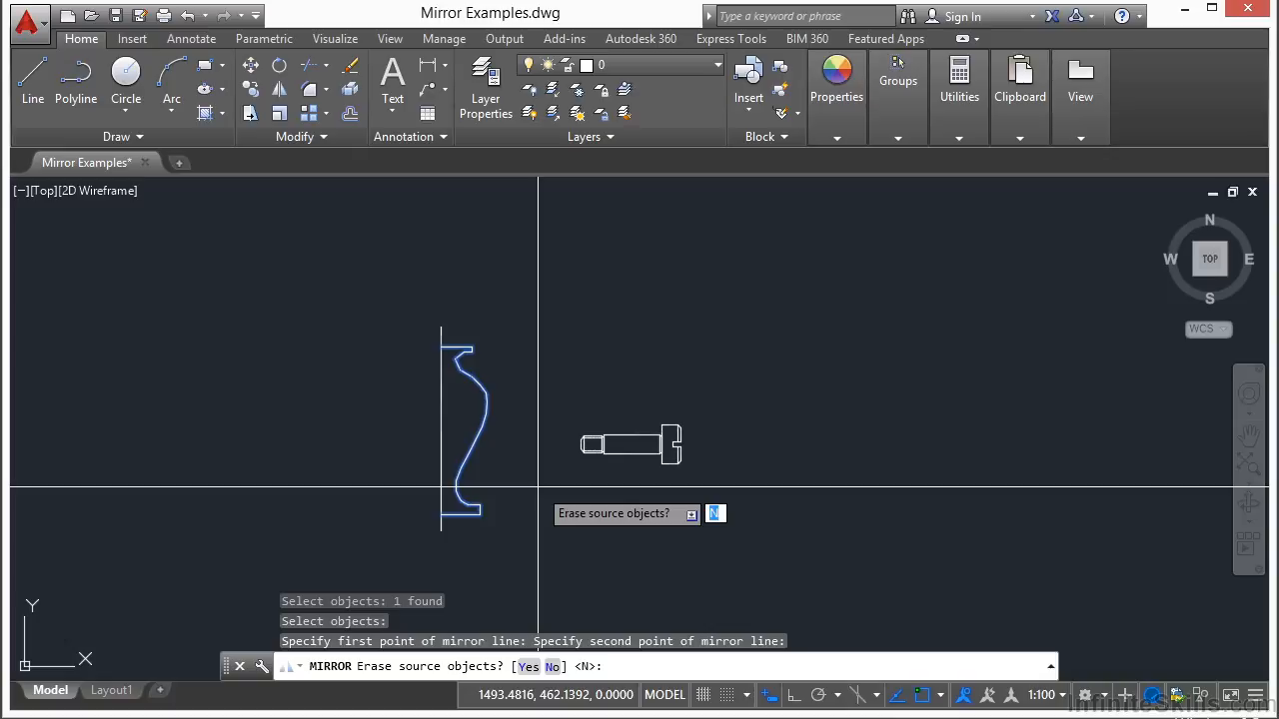
{"action": "key", "text": "Return"}
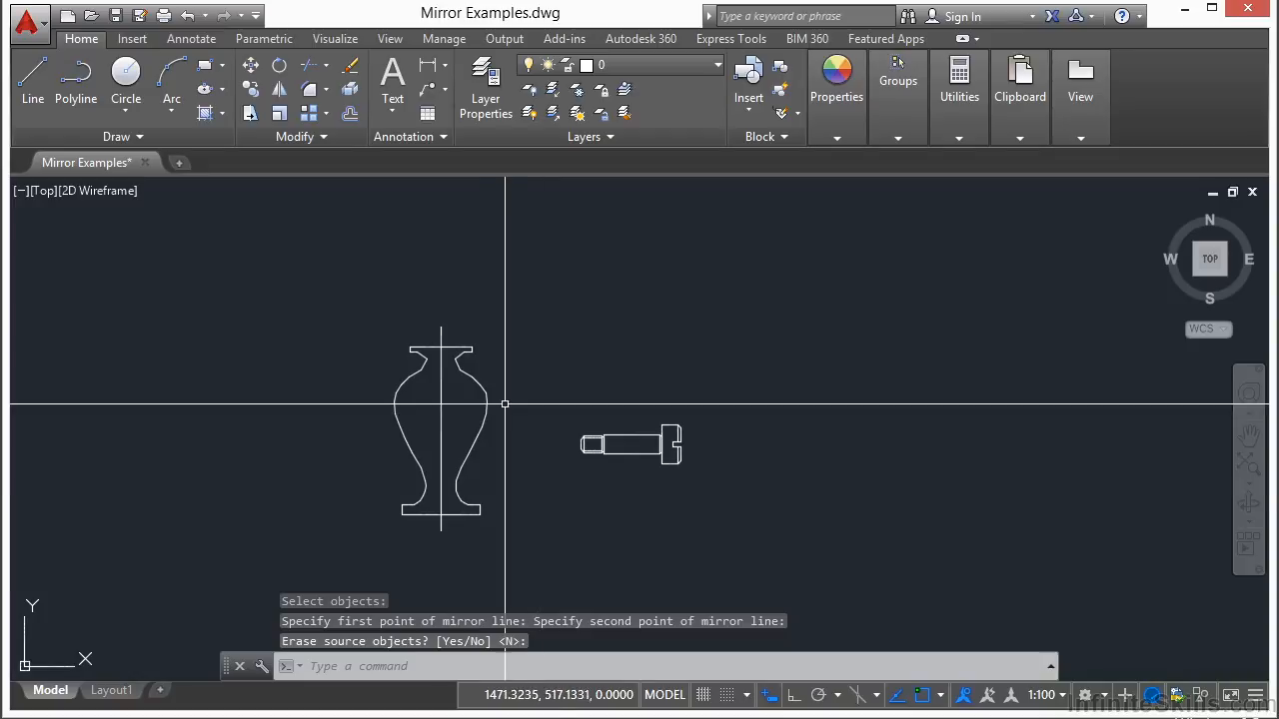
- Delete the vertical centre line running through the vase
{"action": "left_click", "coordinate": [457, 429]}
{"action": "left_click", "coordinate": [432, 426]}
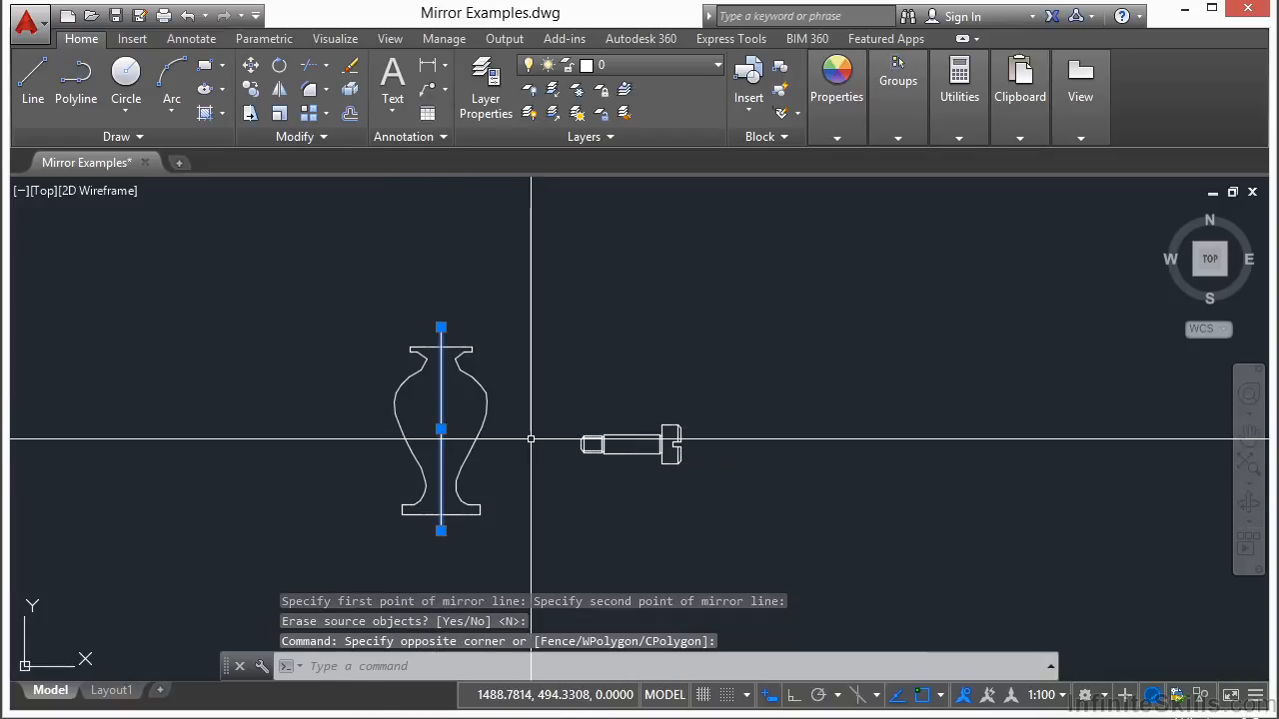
{"action": "key", "text": "Delete"}
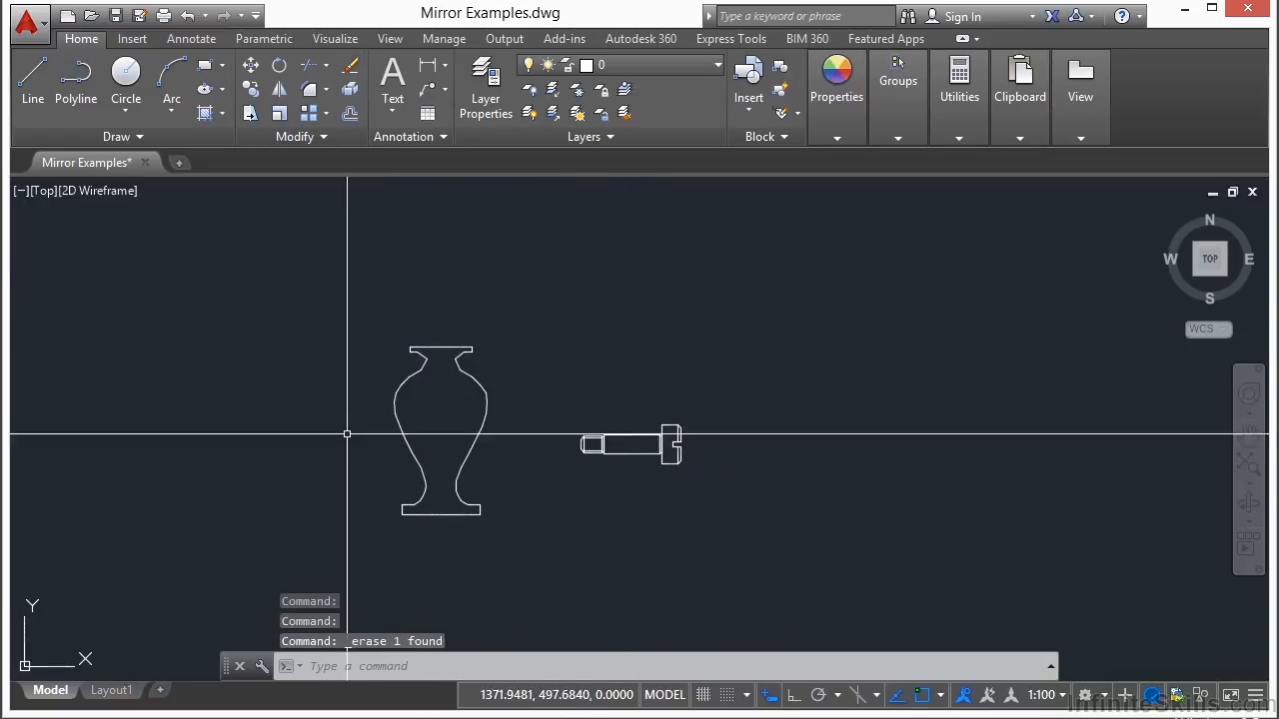
- Mirror the vase's right half upward across a horizontal line level with its top edge, with Ortho on and the source kept
{"action": "scroll", "coordinate": [397, 354], "scroll_direction": "up", "scroll_amount": 2}
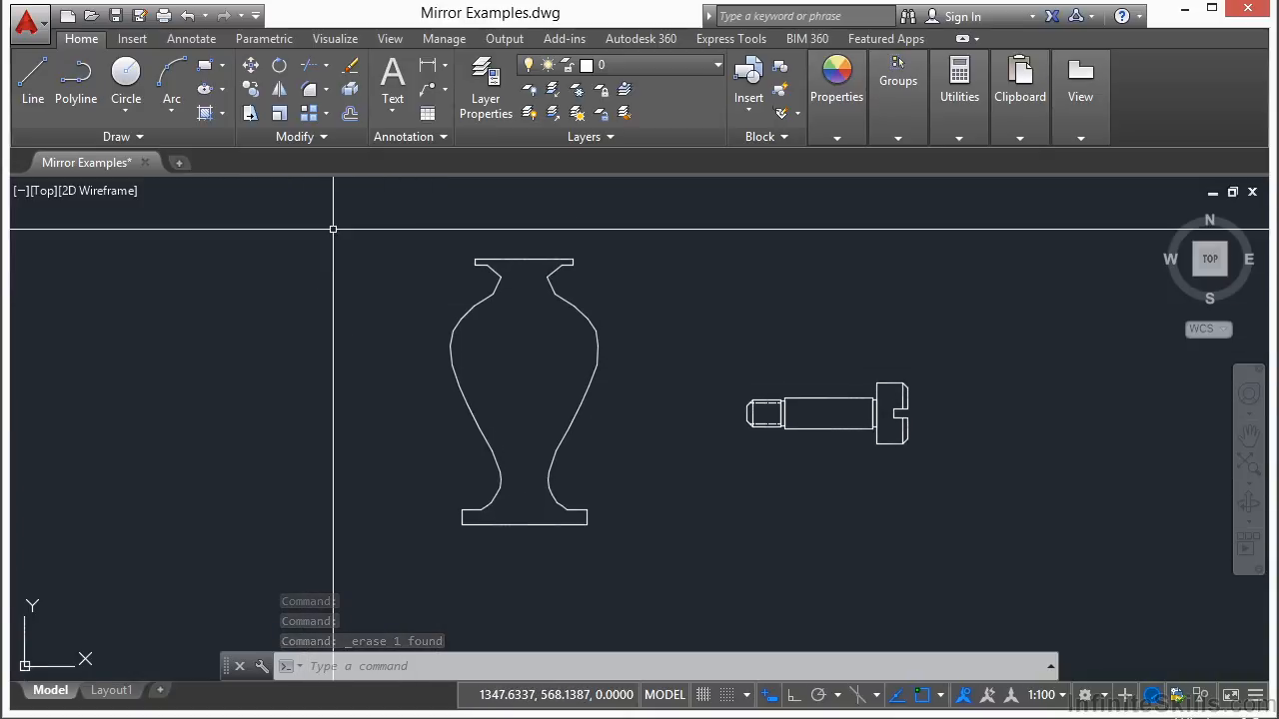
{"action": "key", "text": "Return"}
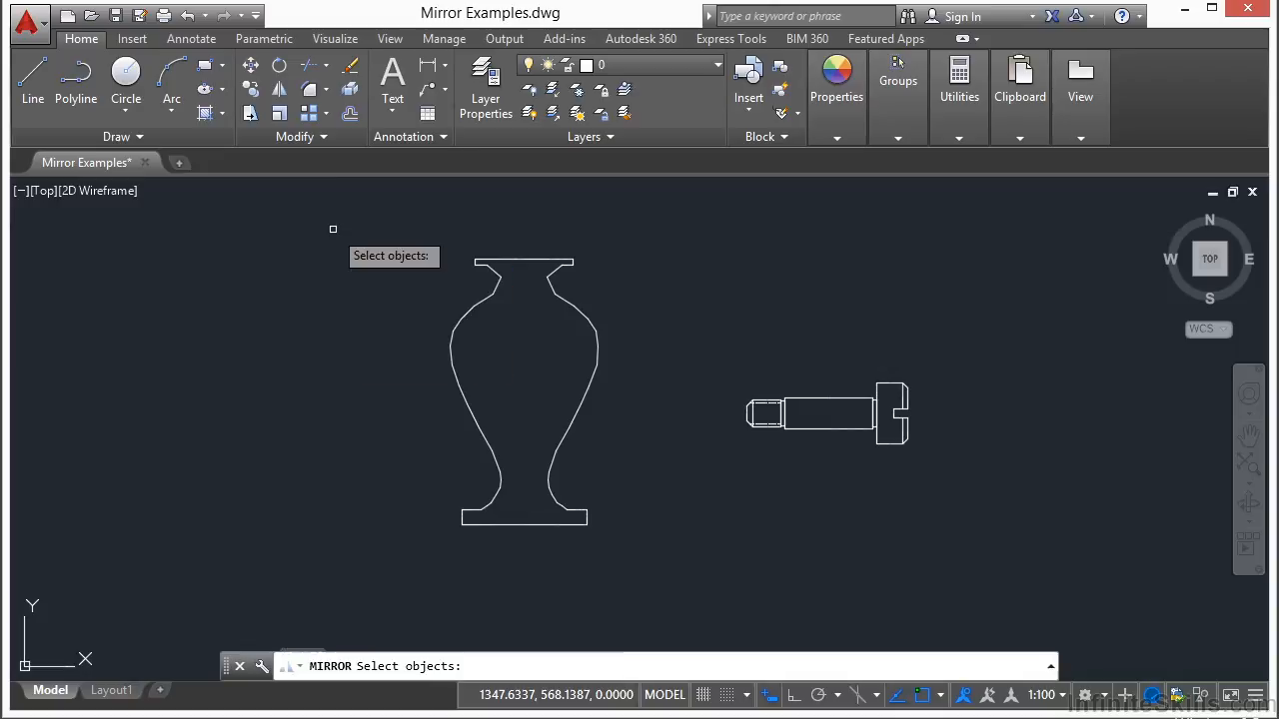
{"action": "left_click", "coordinate": [579, 252]}
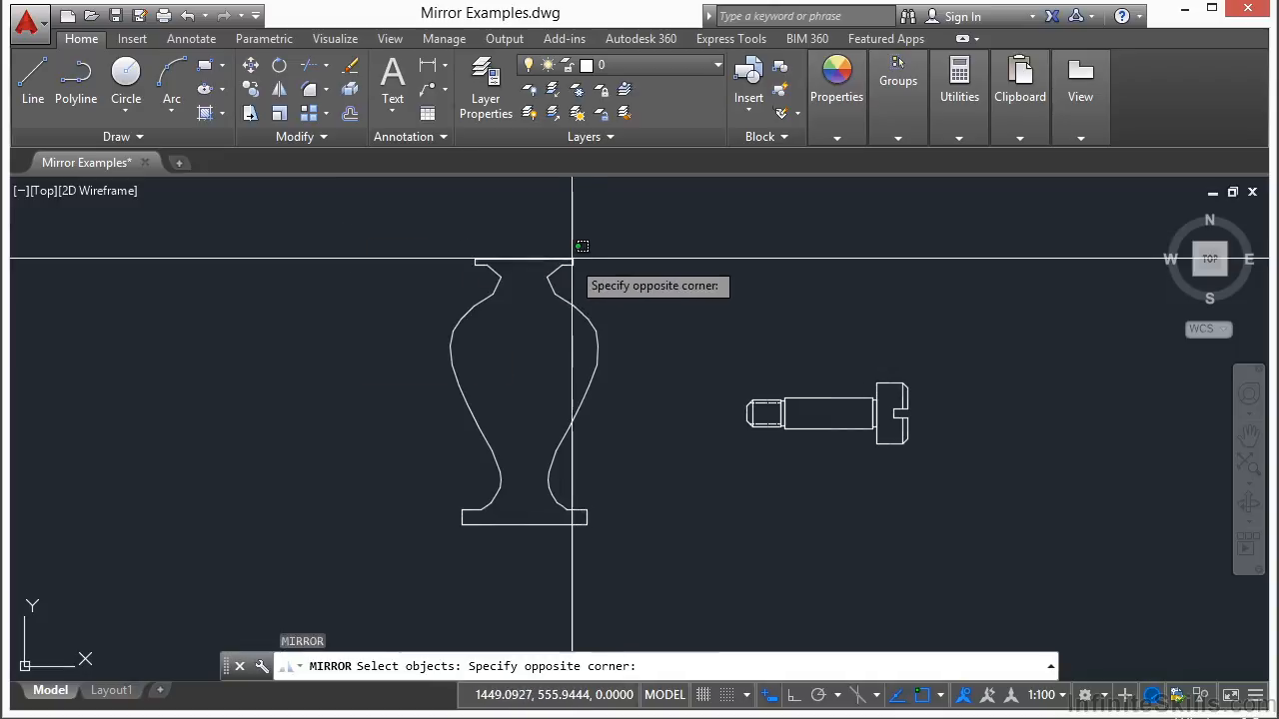
{"action": "left_click", "coordinate": [583, 322]}
{"action": "key", "text": "Return"}
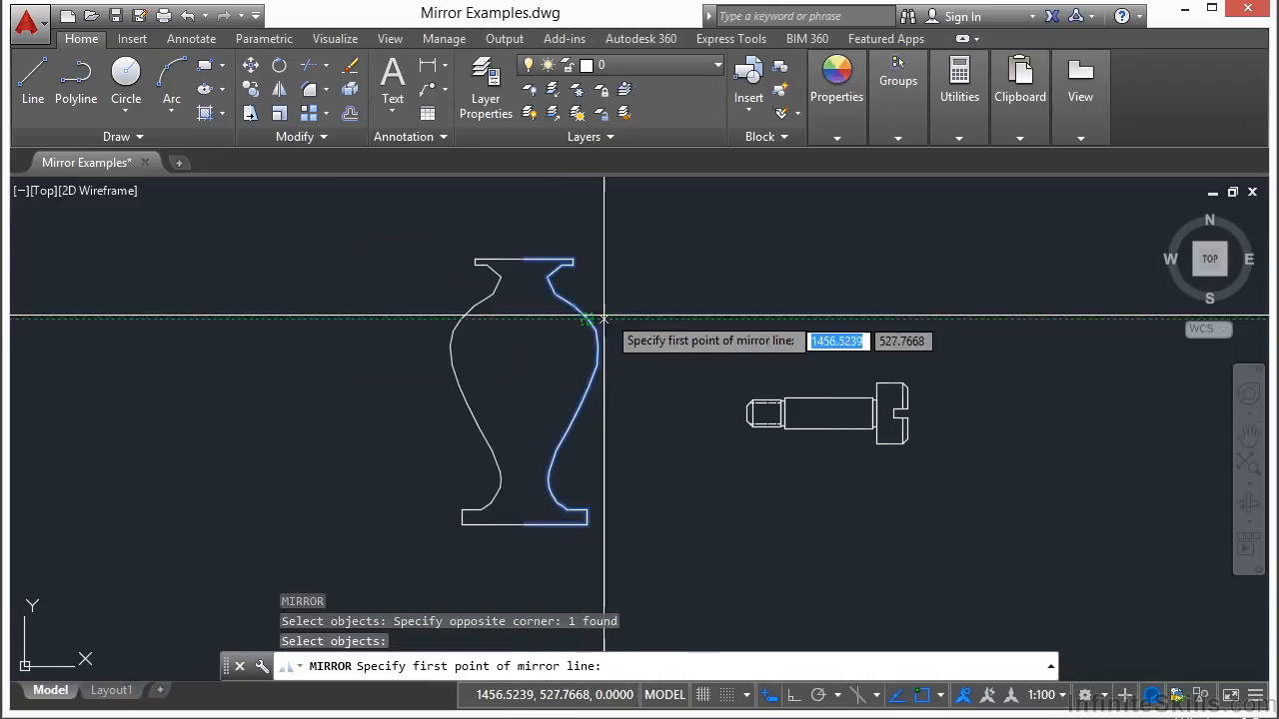
{"action": "left_click", "coordinate": [677, 258]}
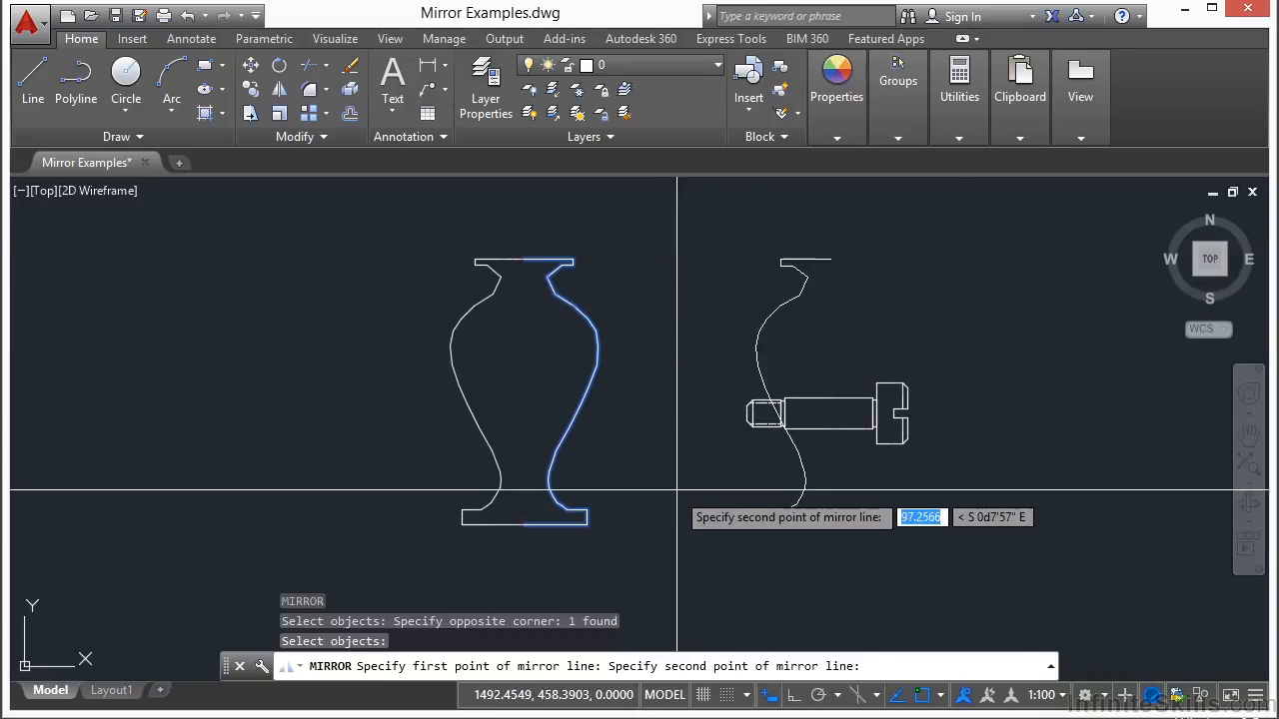
{"action": "left_click", "coordinate": [792, 697]}
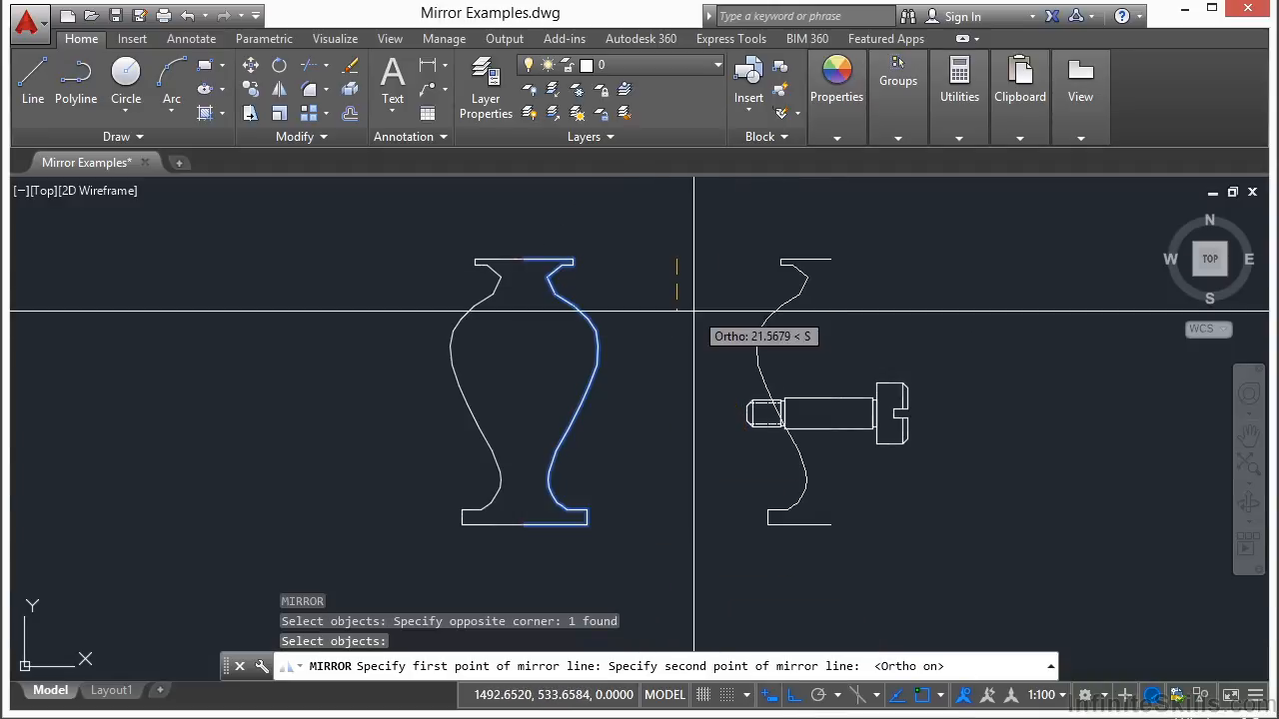
{"action": "scroll", "coordinate": [626, 313], "scroll_direction": "down", "scroll_amount": 2}
{"action": "mouse_move", "coordinate": [661, 286]}
{"action": "middle_mouse_down"}
{"action": "mouse_move", "coordinate": [616, 505]}
{"action": "mouse_move", "coordinate": [624, 455]}
{"action": "mouse_move", "coordinate": [603, 348]}
{"action": "mouse_move", "coordinate": [600, 388]}
{"action": "middle_mouse_up"}
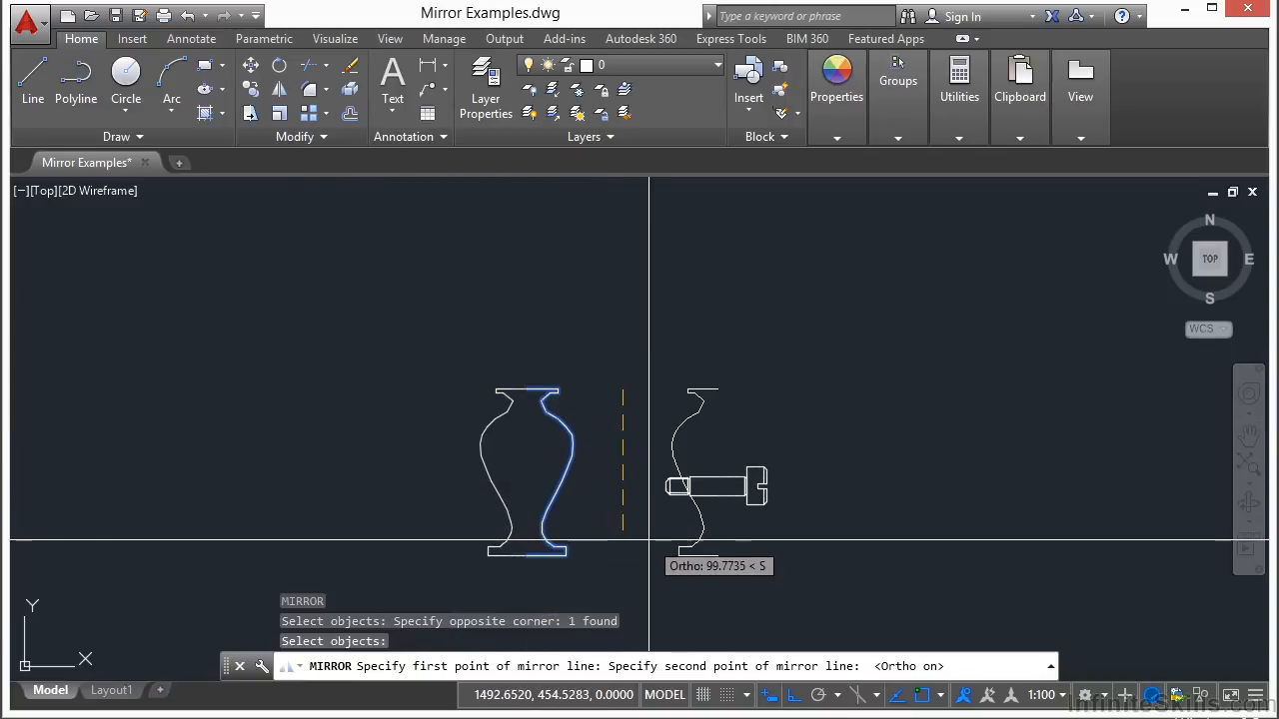
{"action": "left_click", "coordinate": [907, 455]}
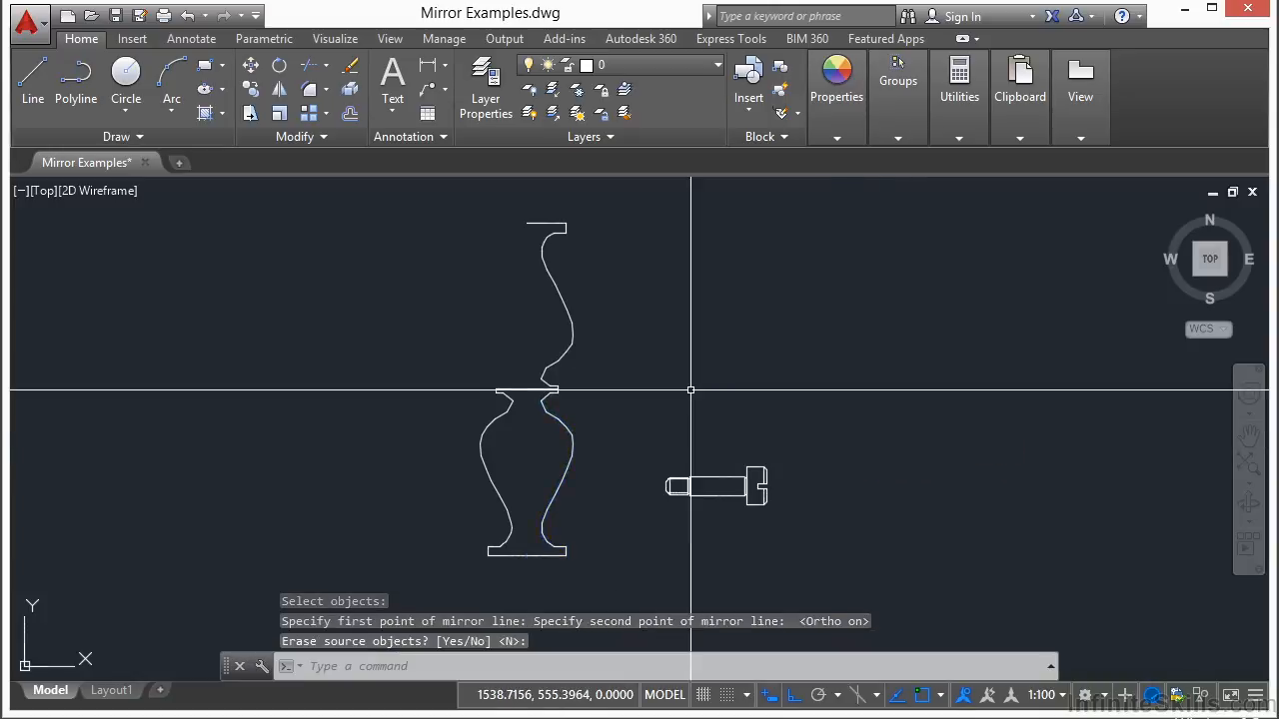
- Mirror the whole screw across a vertical line through the midpoint of its shank, erasing the source objects
{"action": "middle_click_drag", "start_coordinate": [701, 497], "coordinate": [705, 417]}
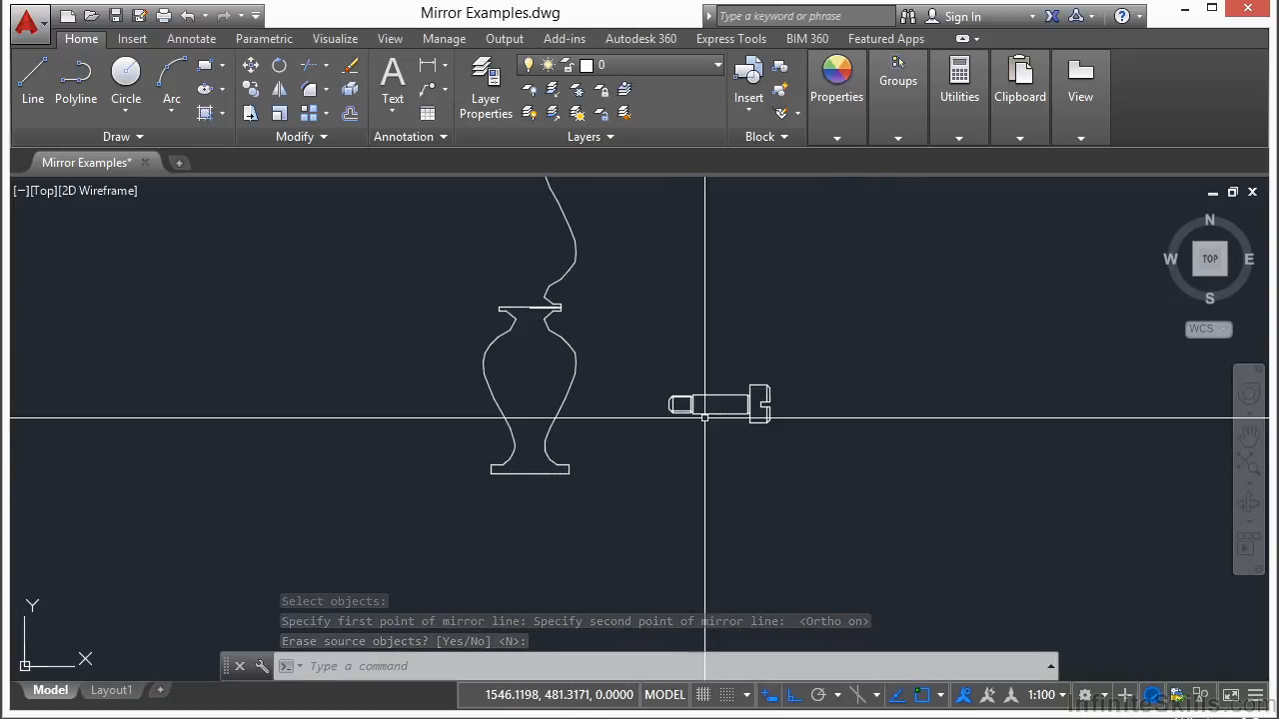
{"action": "key", "text": "Return"}
{"action": "scroll", "coordinate": [681, 440], "scroll_direction": "up", "scroll_amount": 2}
{"action": "scroll", "coordinate": [681, 439], "scroll_direction": "up", "scroll_amount": 2}
{"action": "middle_click_drag", "start_coordinate": [770, 429], "coordinate": [626, 459]}
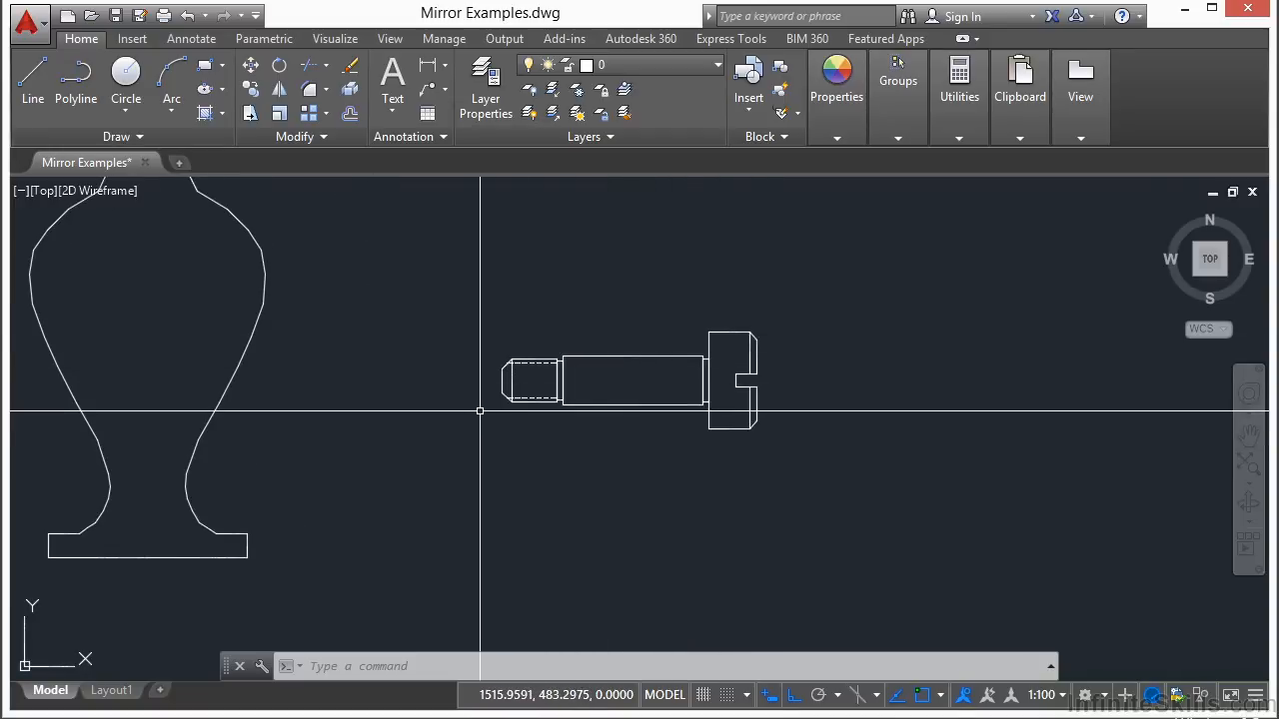
{"action": "key", "text": "Return"}
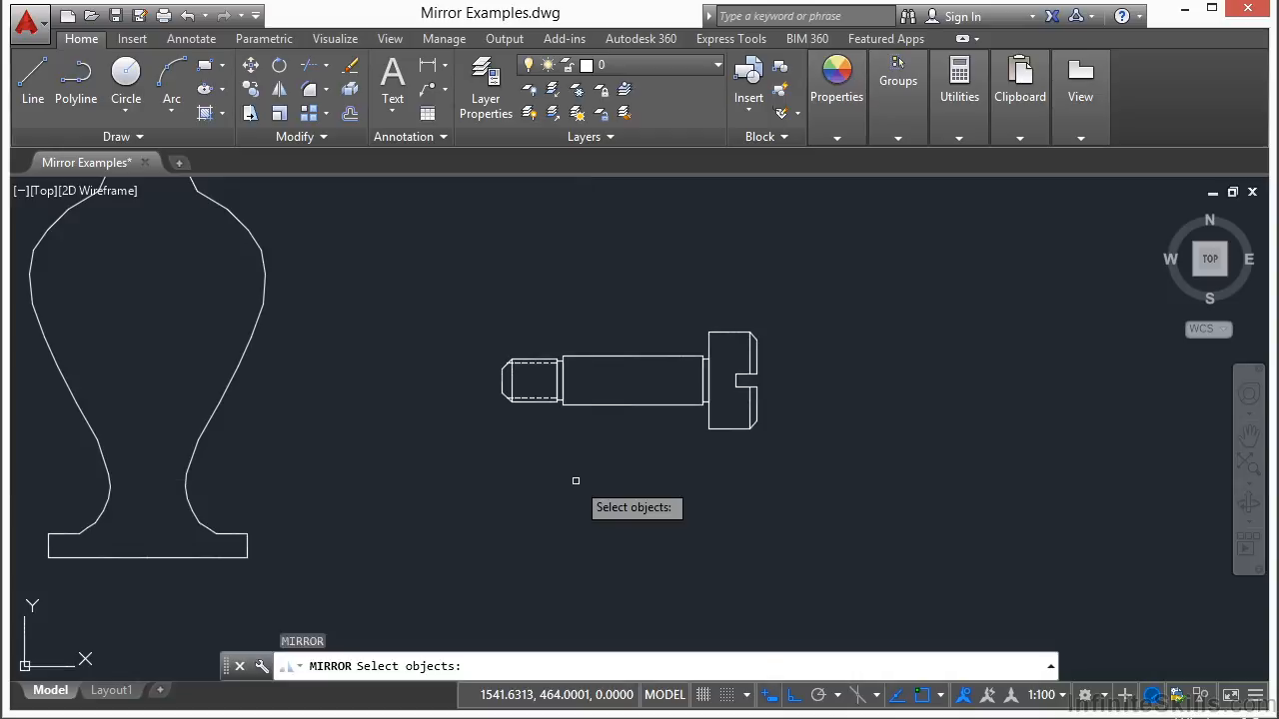
{"action": "left_click", "coordinate": [838, 285]}
{"action": "left_click", "coordinate": [443, 474]}
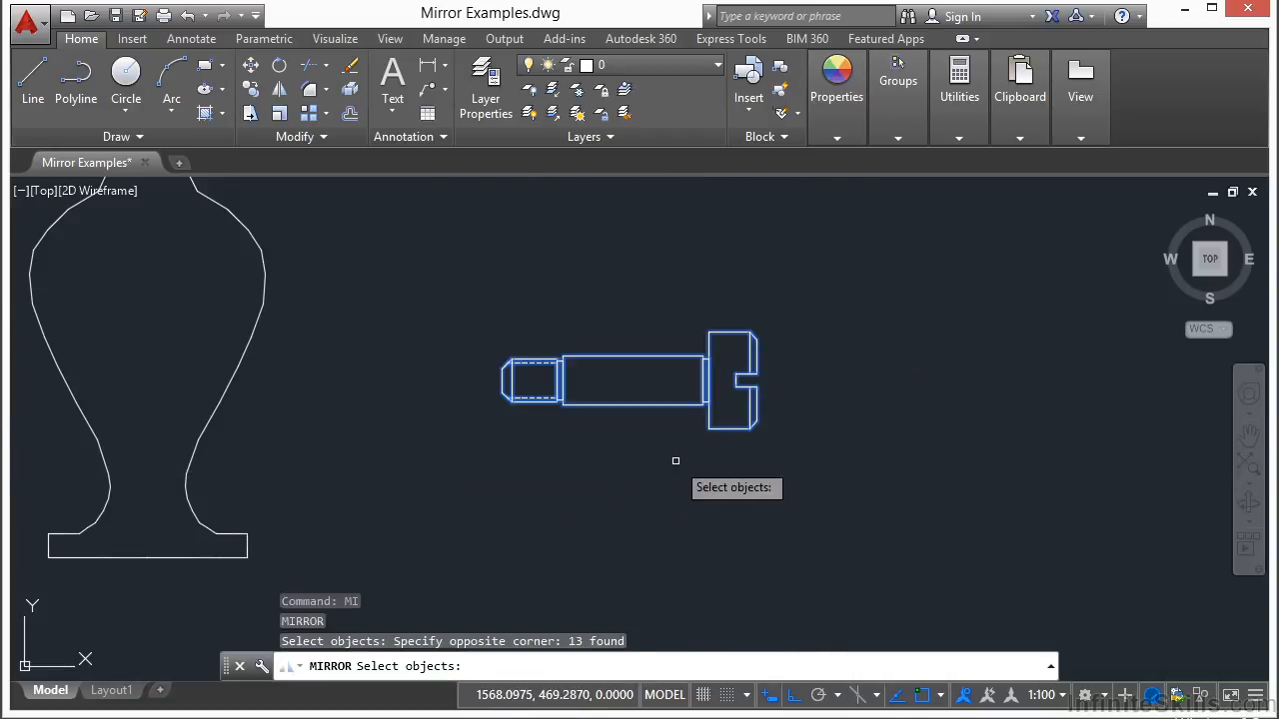
{"action": "key", "text": "Return"}
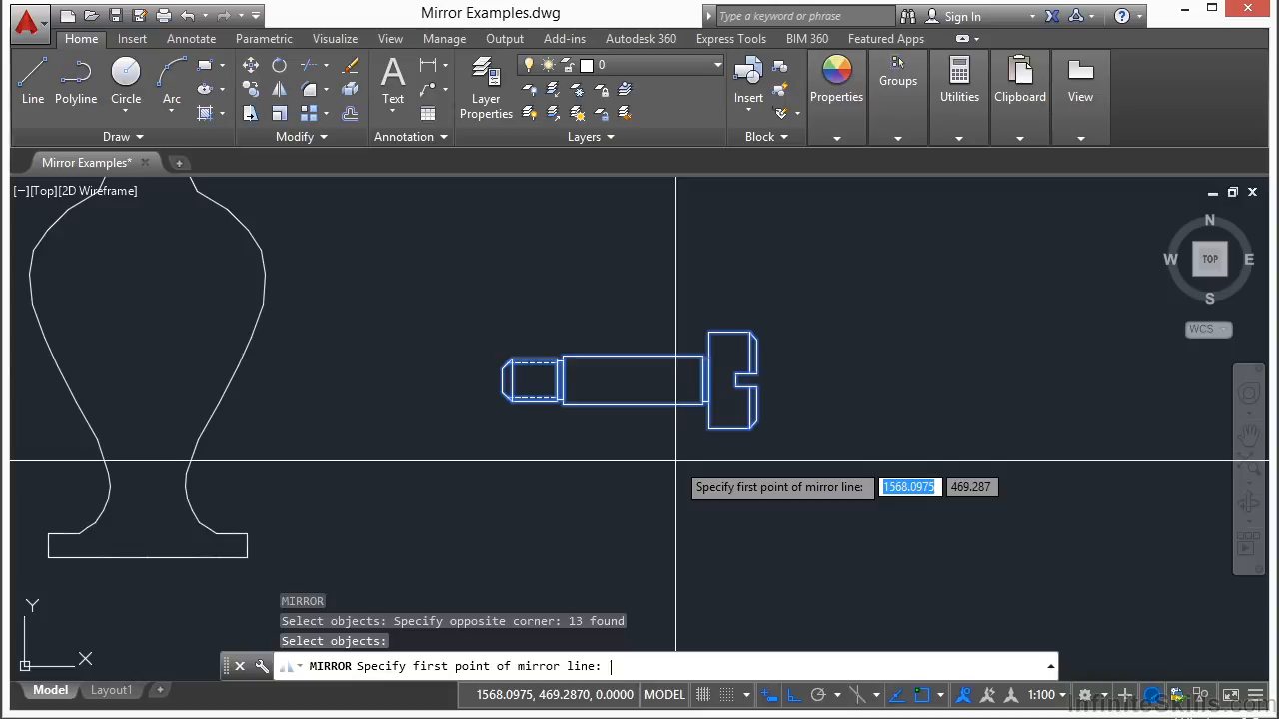
{"action": "left_click", "coordinate": [632, 405]}
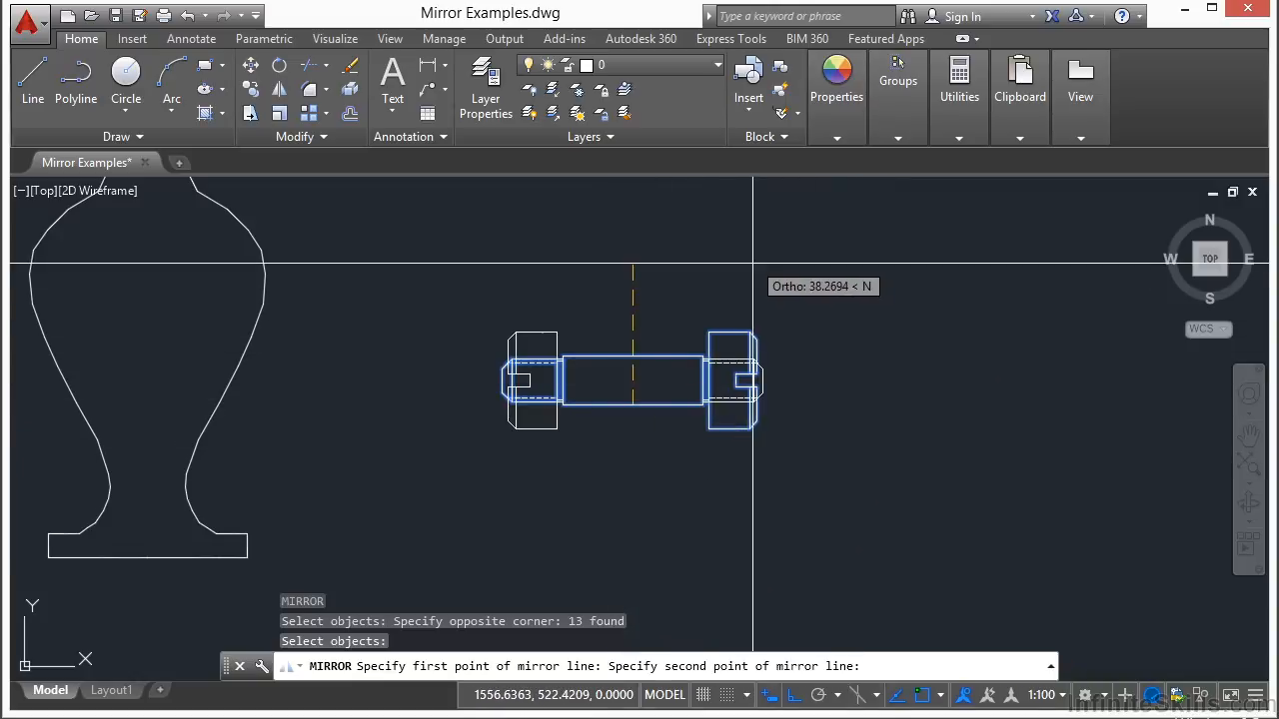
{"action": "left_click", "coordinate": [665, 227]}
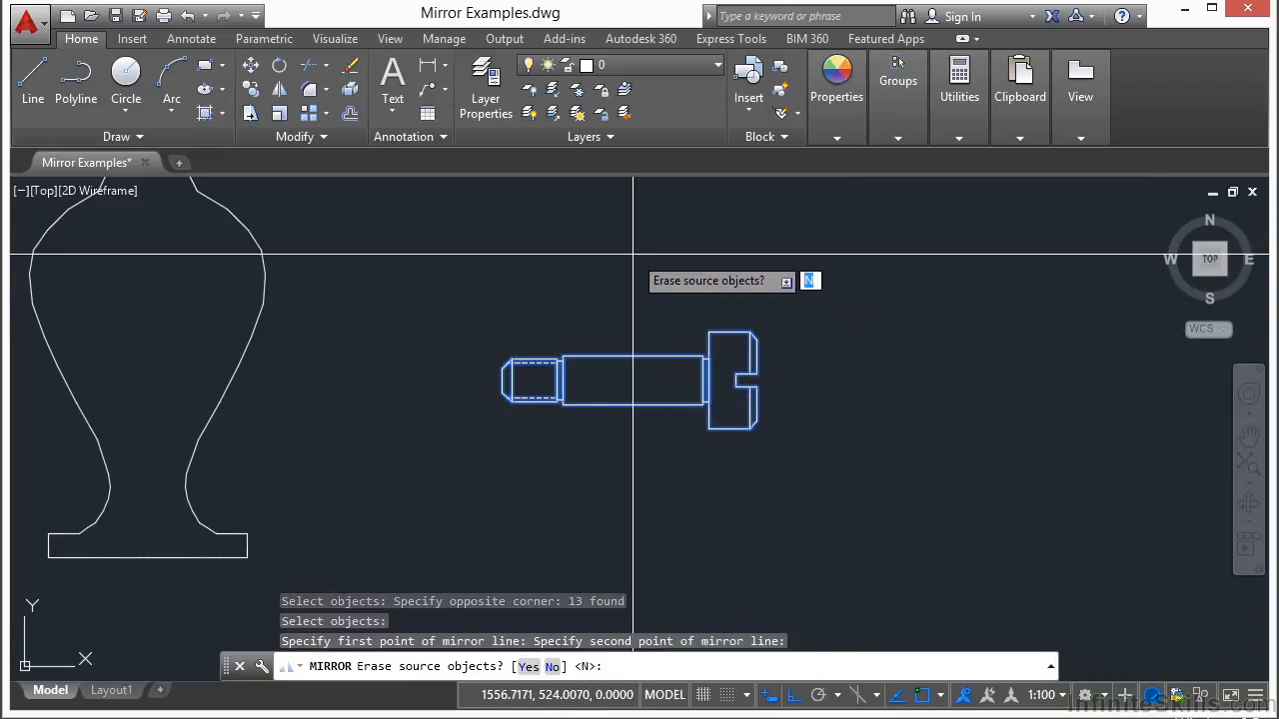
{"action": "type", "text": "y"}
{"action": "key", "text": "Return"}
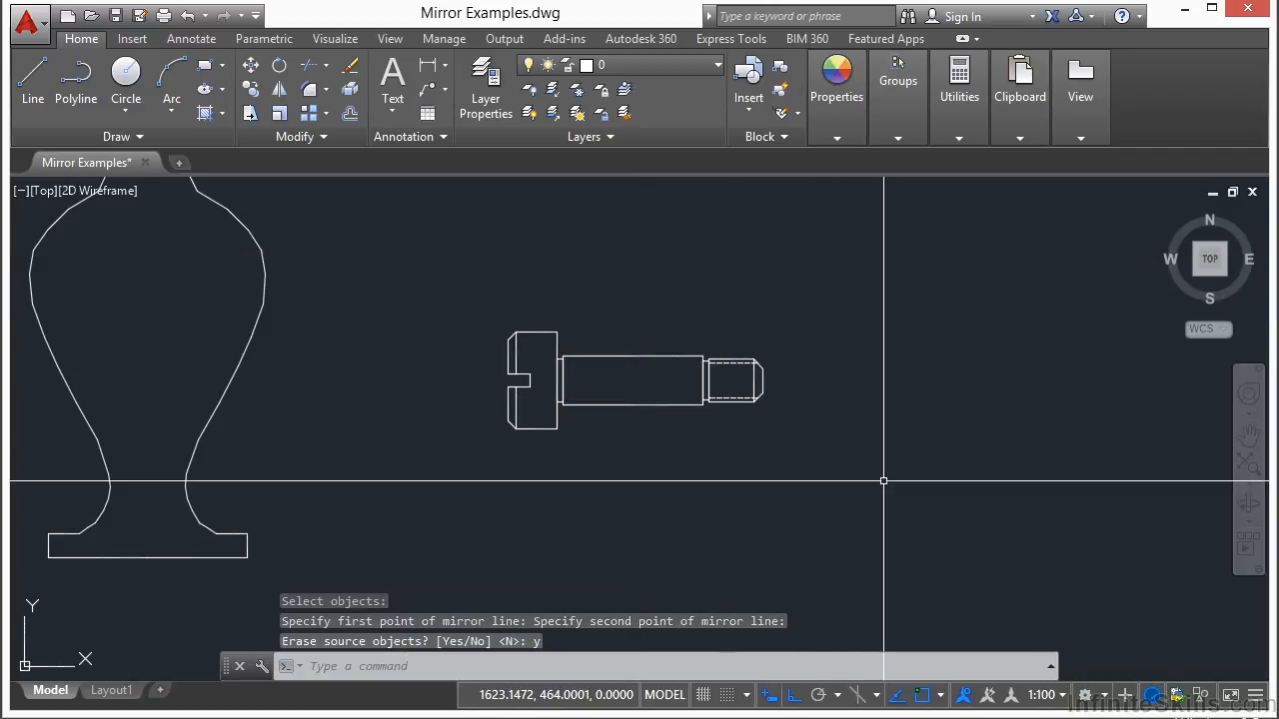